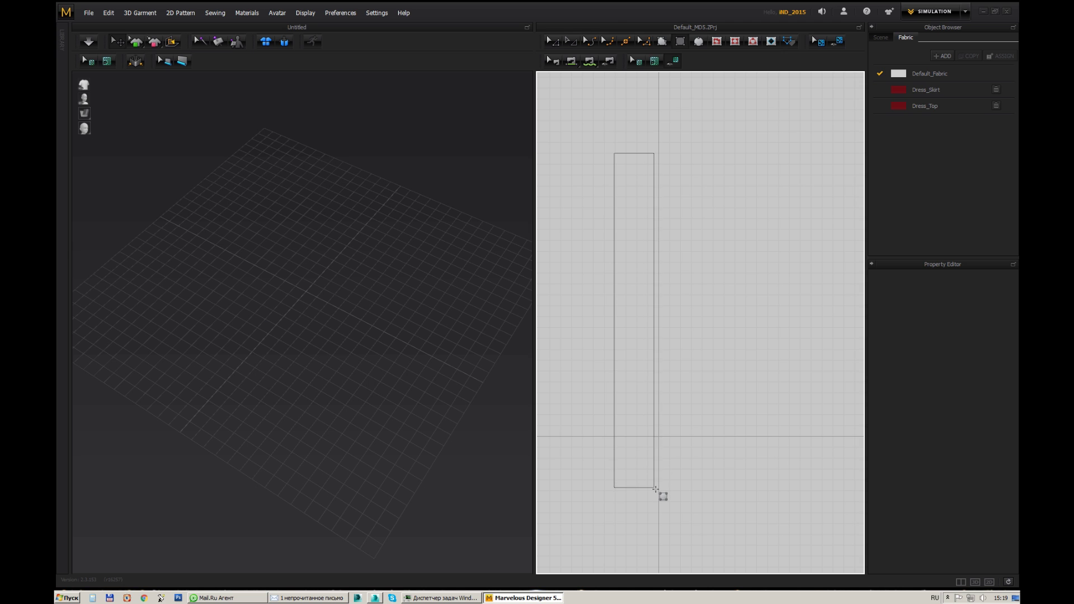
Rotate the long rectangular strip to horizontal and simulate it so it drops flat onto the grid floor.
scroll(276, 376, "up", 3)
right_click_drag(275, 376, 423, 335)
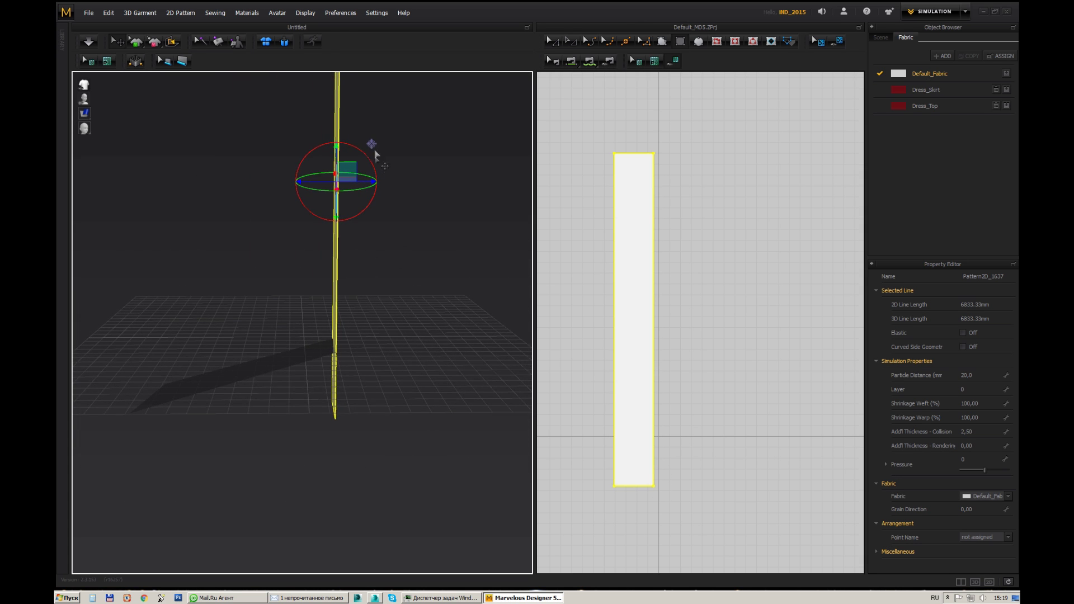
left_click_drag(373, 164, 322, 145)
right_click_drag(408, 304, 339, 343)
key("space")
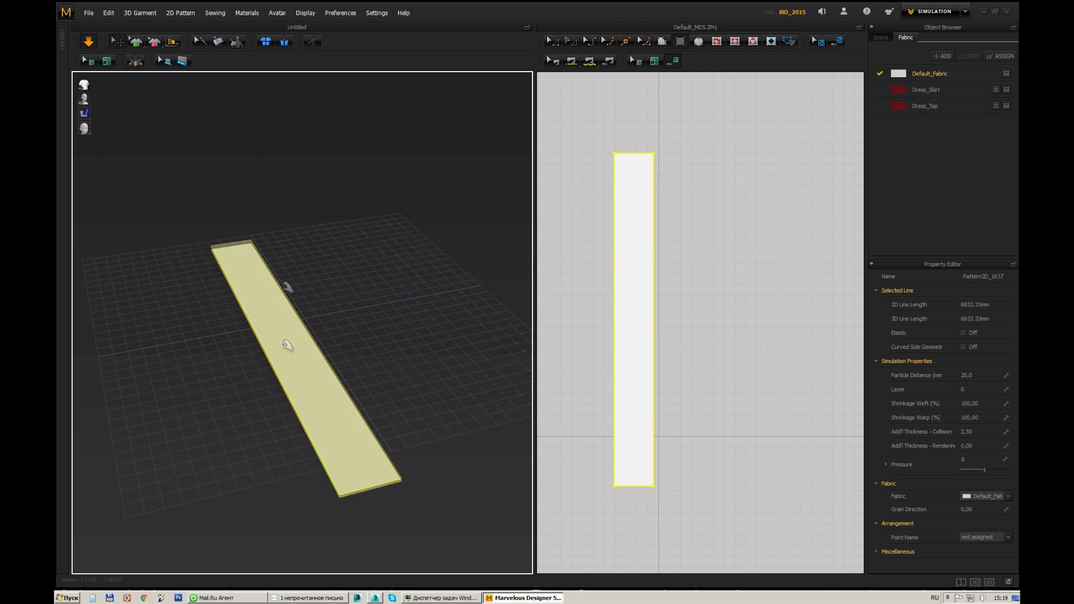
Lift one end of the simulated strip, fold it sideways across the rest and spread it out on the floor.
right_click_drag(283, 463, 364, 453)
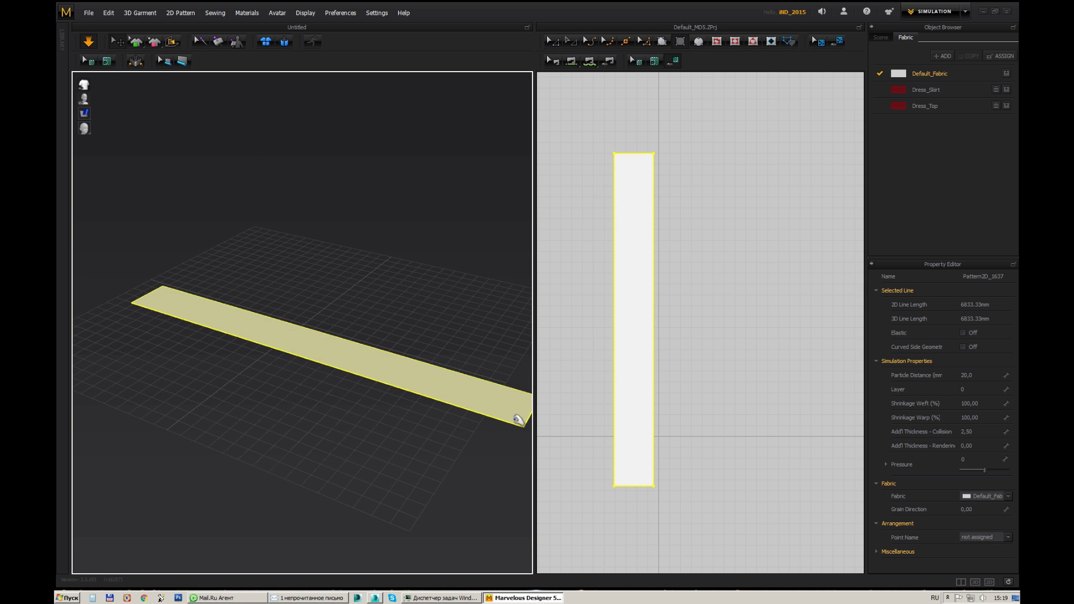
left_click_drag(502, 366, 343, 136)
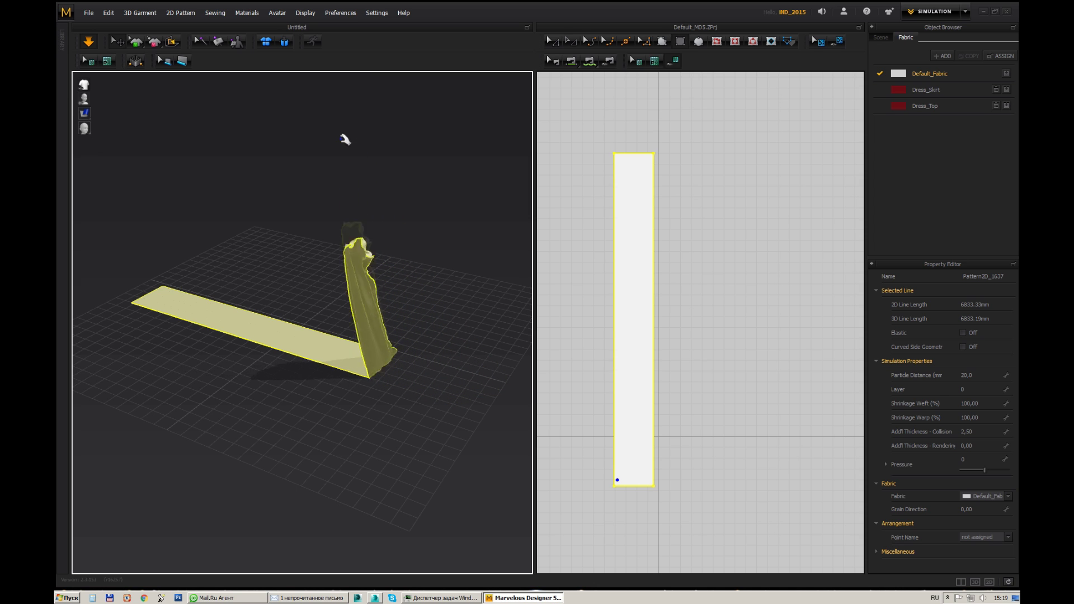
right_click_drag(377, 395, 314, 418)
left_click_drag(246, 351, 343, 207)
right_click_drag(391, 379, 338, 375)
scroll(352, 327, "down", 2)
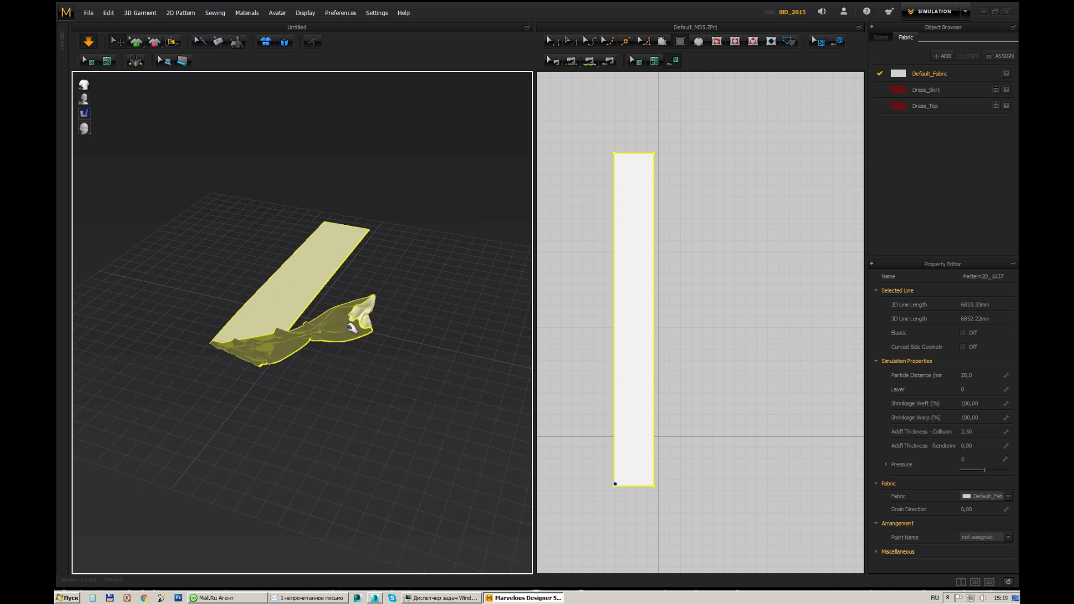
right_click_drag(351, 328, 371, 318)
left_click_drag(366, 316, 447, 308)
right_click_drag(422, 347, 262, 391)
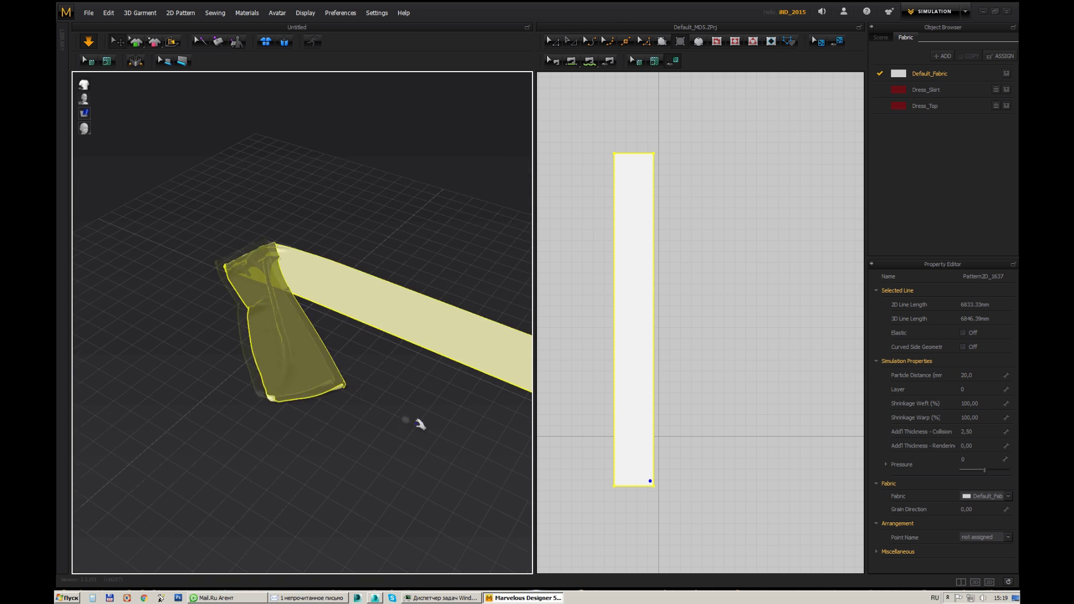
Bring the strip's opposite end across the folded end to form a crossed loop, and pull the loop open at its bend.
middle_click_drag(417, 421, 280, 376)
left_click_drag(428, 287, 56, 198)
right_click_drag(245, 360, 249, 267)
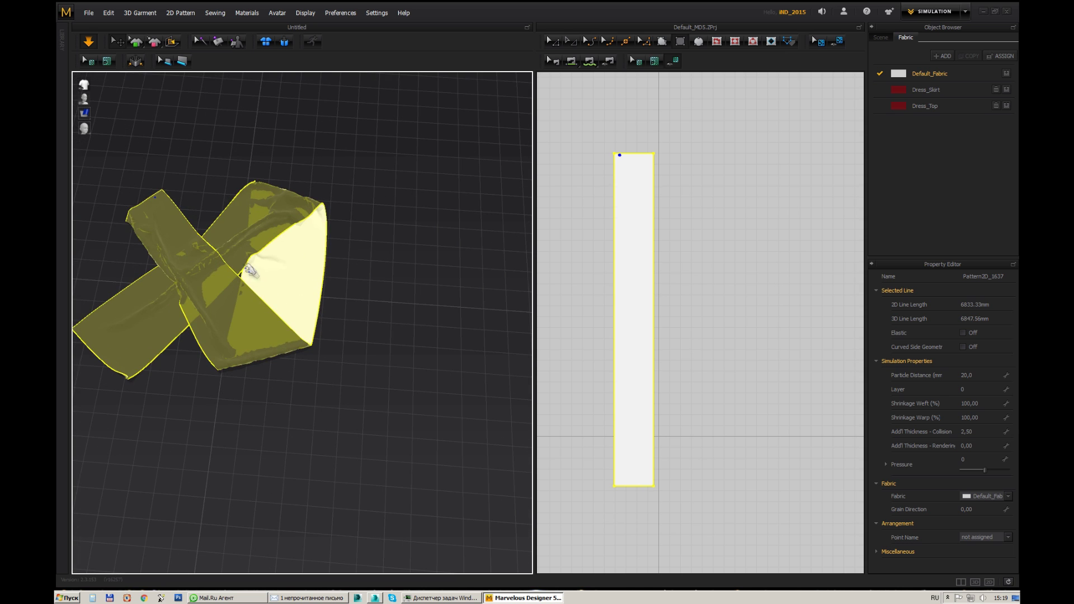
left_click_drag(301, 274, 319, 273)
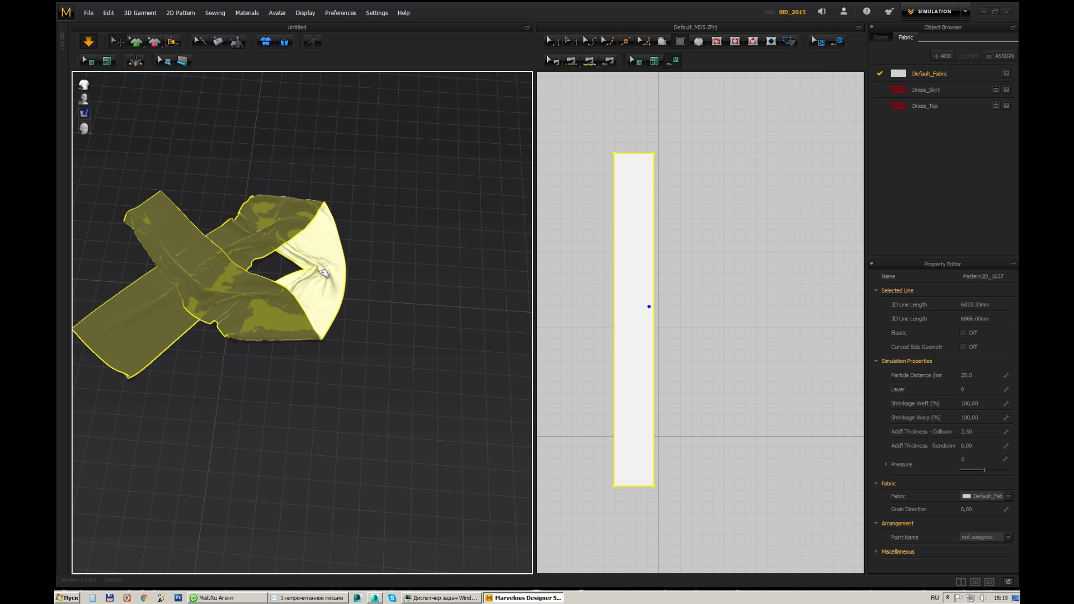
Lift the first end over the crossing, tuck it into the loop's opening and pull the loop back over it.
right_click_drag(142, 401, 168, 386)
middle_click_drag(168, 386, 216, 383)
mouse_move(133, 386)
left_mouse_down()
mouse_move(160, 319)
mouse_move(221, 259)
mouse_move(256, 258)
left_mouse_up()
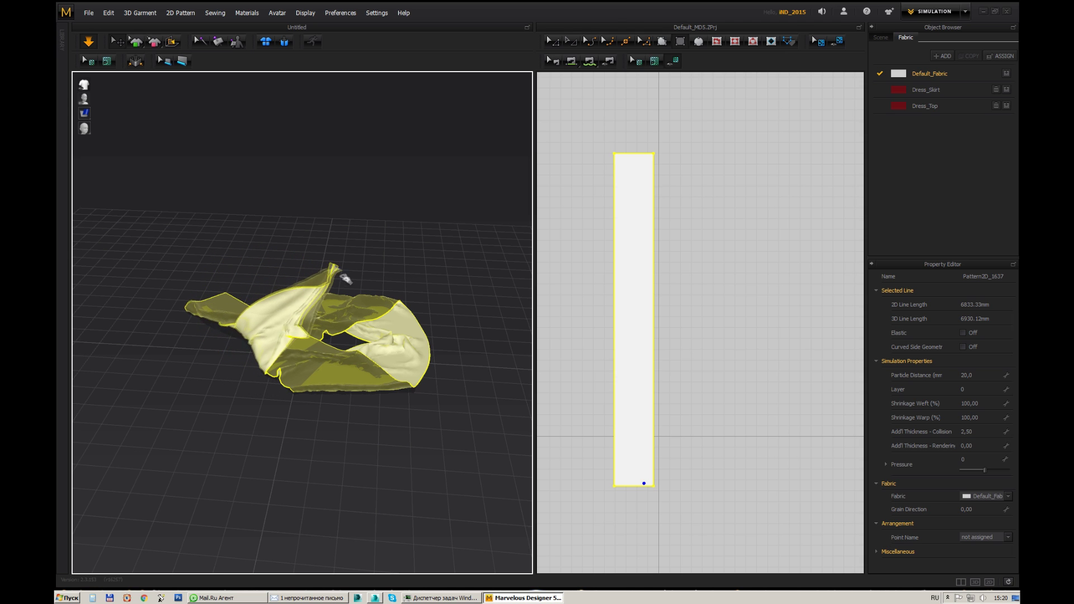
right_click_drag(391, 398, 330, 425)
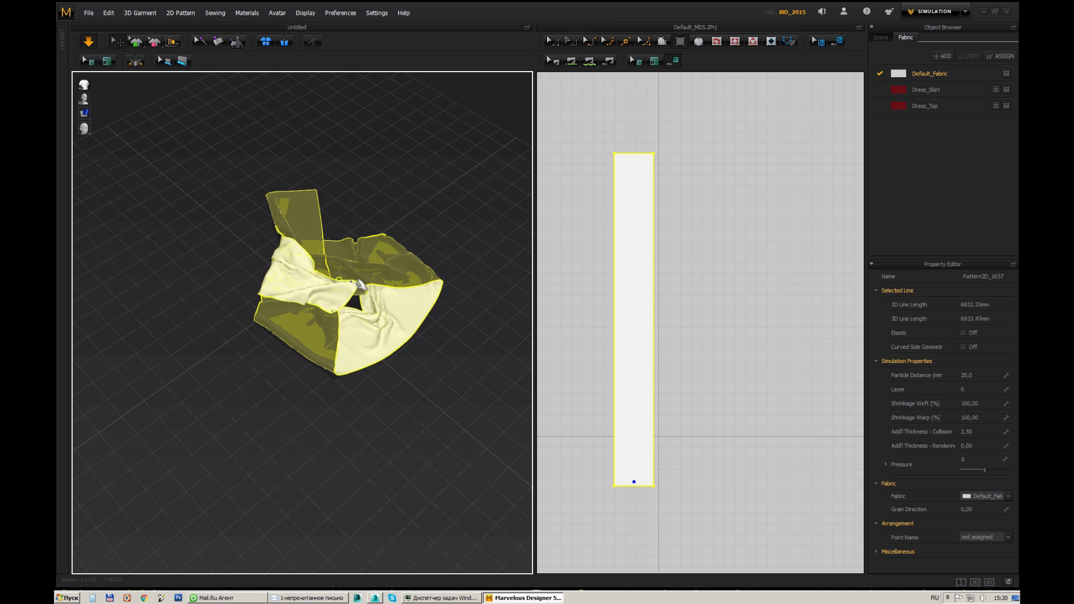
mouse_move(422, 310)
left_mouse_down()
mouse_move(434, 268)
mouse_move(413, 223)
mouse_move(352, 220)
mouse_move(279, 246)
left_mouse_up()
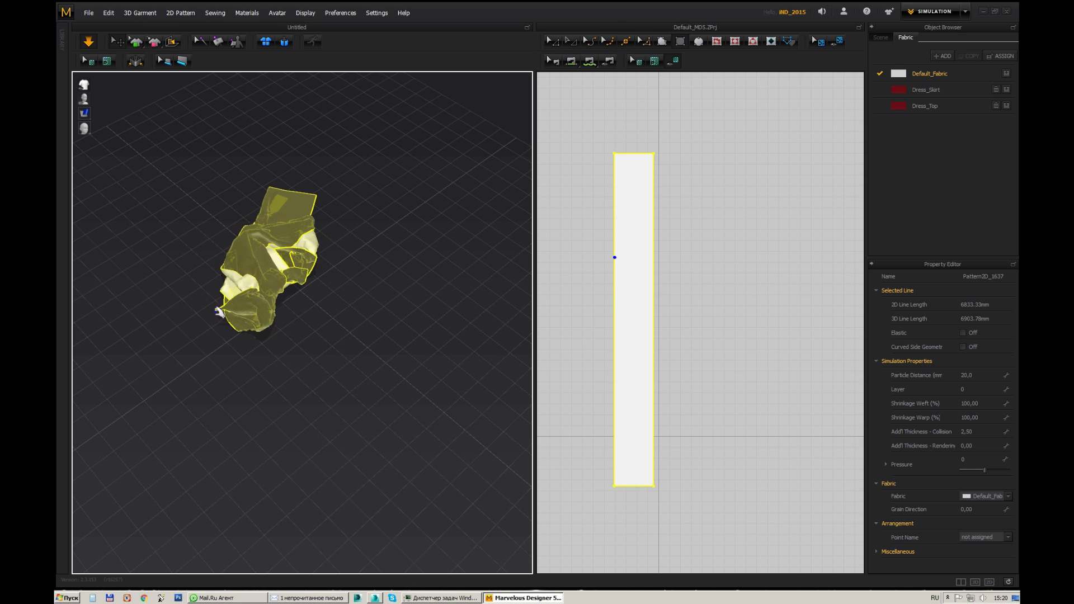
Tug the bunched cloth and the strip's ends apart to draw the tucked end through the loop.
mouse_move(378, 295)
left_mouse_down()
mouse_move(408, 355)
mouse_move(377, 420)
mouse_move(324, 412)
left_mouse_up()
left_click(356, 285)
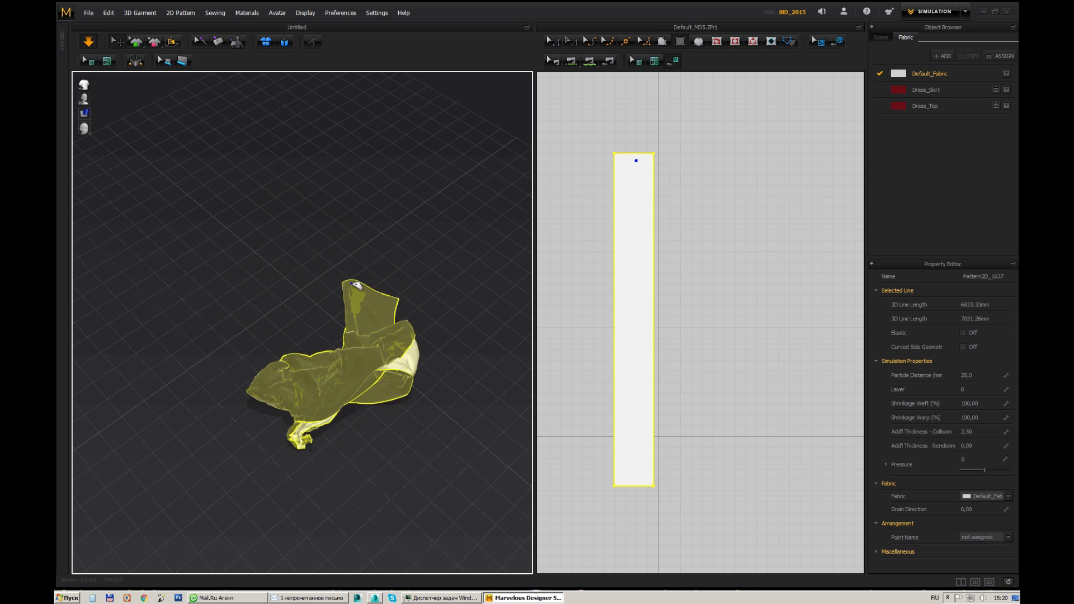
left_click_drag(356, 285, 366, 264)
left_click_drag(316, 423, 302, 438)
right_click_drag(357, 427, 291, 347)
left_click_drag(148, 386, 86, 299)
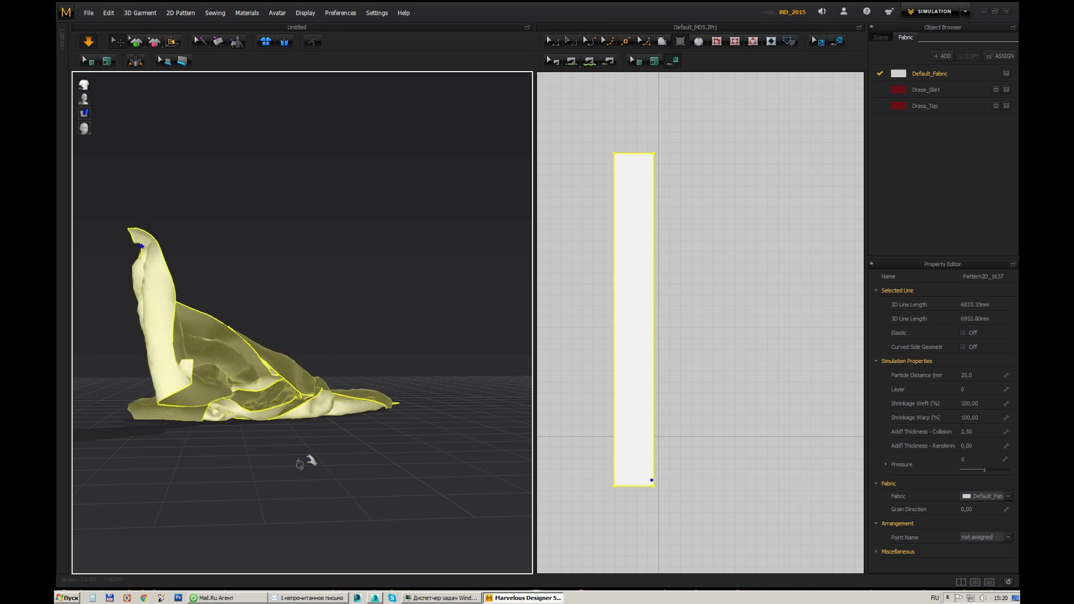
Pull both ends of the strip outward in opposite directions to tighten the knot.
right_click_drag(311, 459, 249, 474)
middle_click_drag(249, 475, 318, 427)
left_click_drag(387, 276, 477, 203)
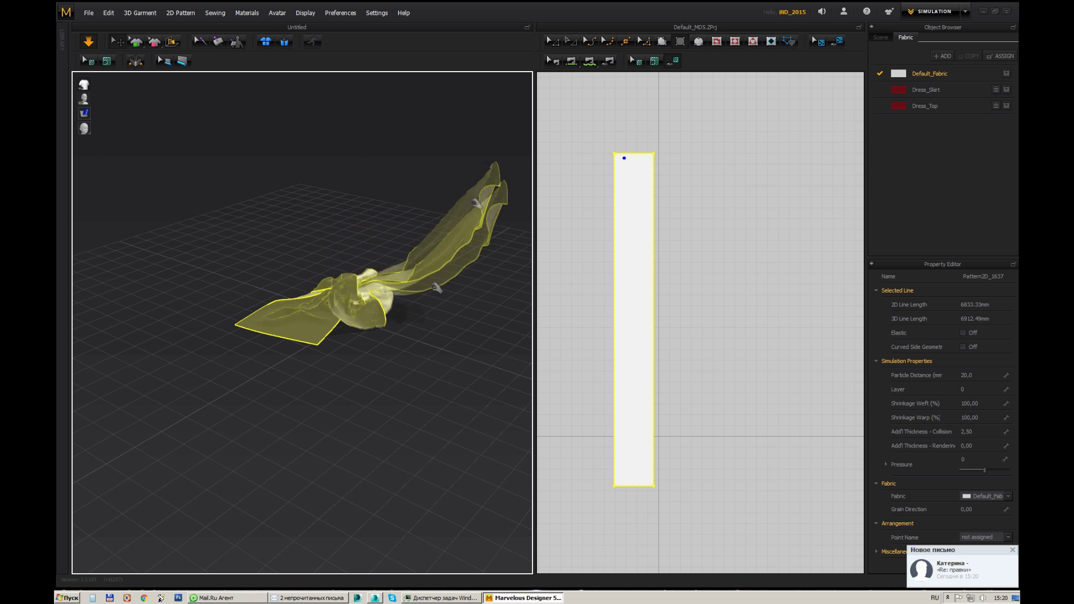
left_click_drag(286, 322, 264, 244)
left_click_drag(252, 200, 109, 223)
right_click_drag(268, 391, 339, 393)
left_click_drag(402, 218, 435, 252)
left_click_drag(205, 309, 195, 308)
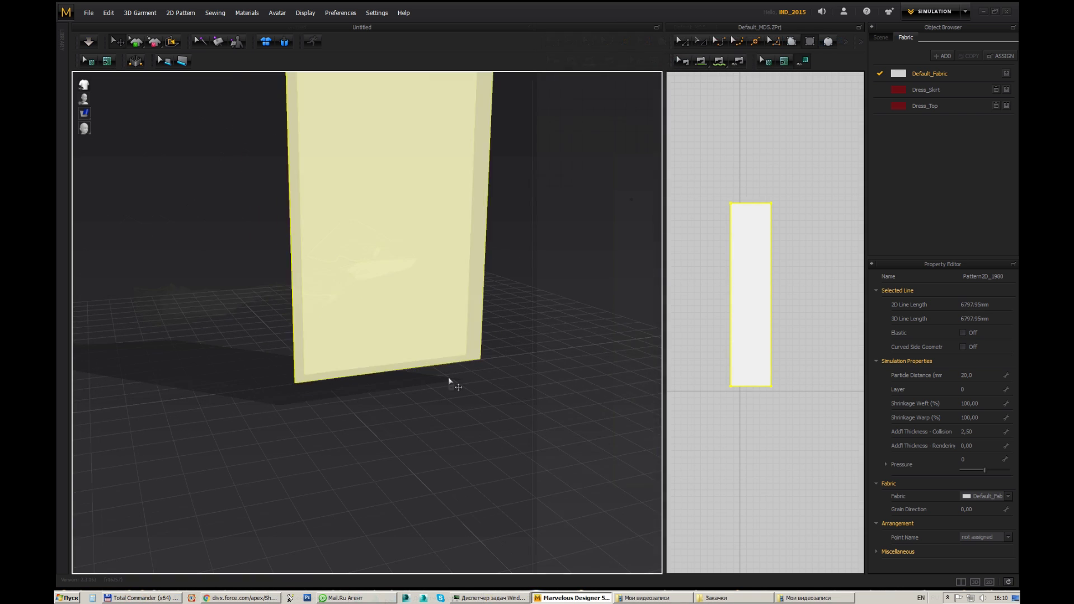
Rotate the new, shorter strip to horizontal and simulate it so it falls flat onto the grid.
scroll(448, 379, "down", 5)
middle_click_drag(352, 373, 392, 443)
right_click_drag(391, 444, 492, 437)
left_click_drag(508, 359, 459, 337)
right_click_drag(459, 338, 481, 409)
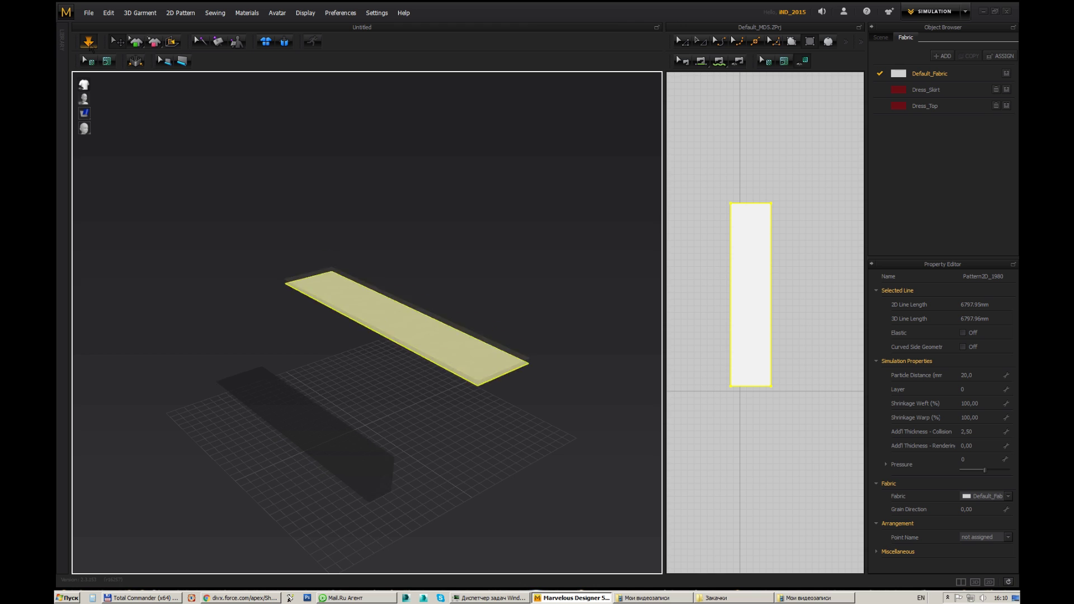
left_click(89, 46)
right_click_drag(463, 463, 364, 453)
key("space")
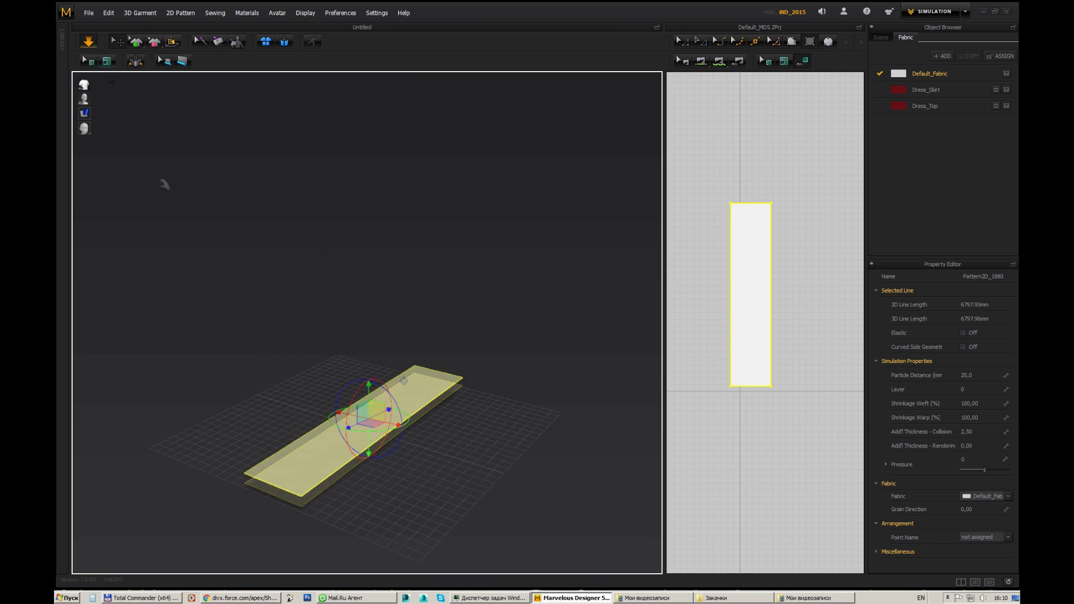
Fold the near end of the shorter strip across itself and arrange the cloth into a crossed loop.
left_click_drag(273, 490, 478, 371)
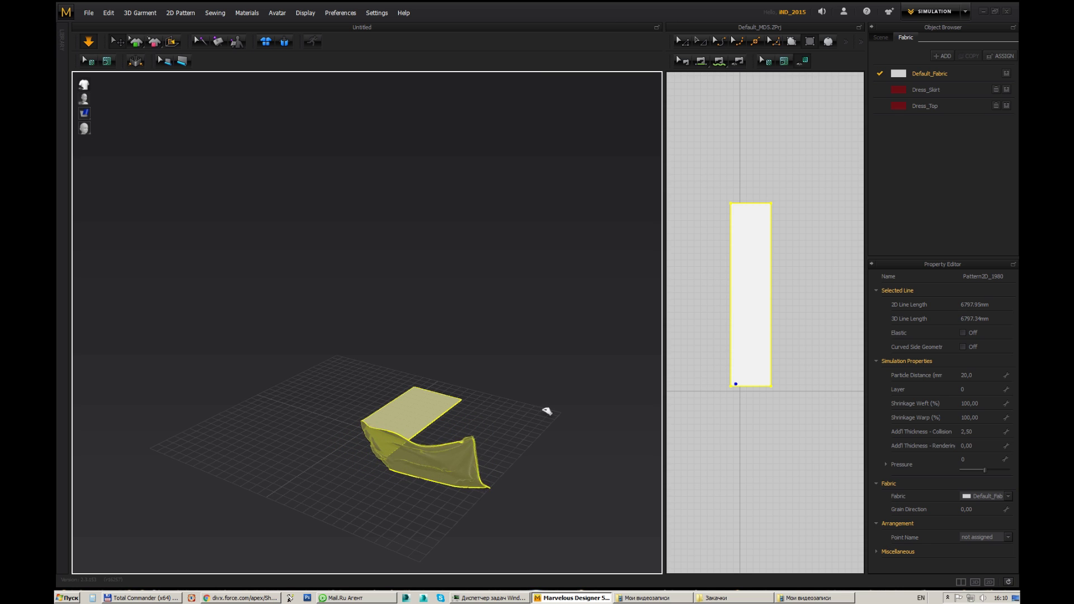
right_click_drag(544, 410, 480, 458)
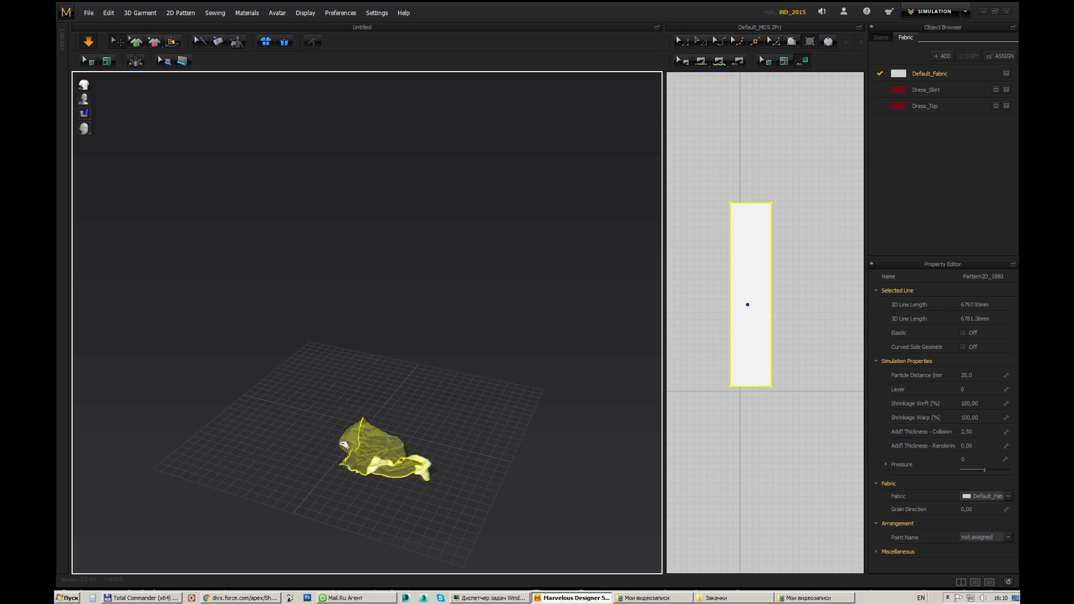
scroll(378, 449, "up", 5)
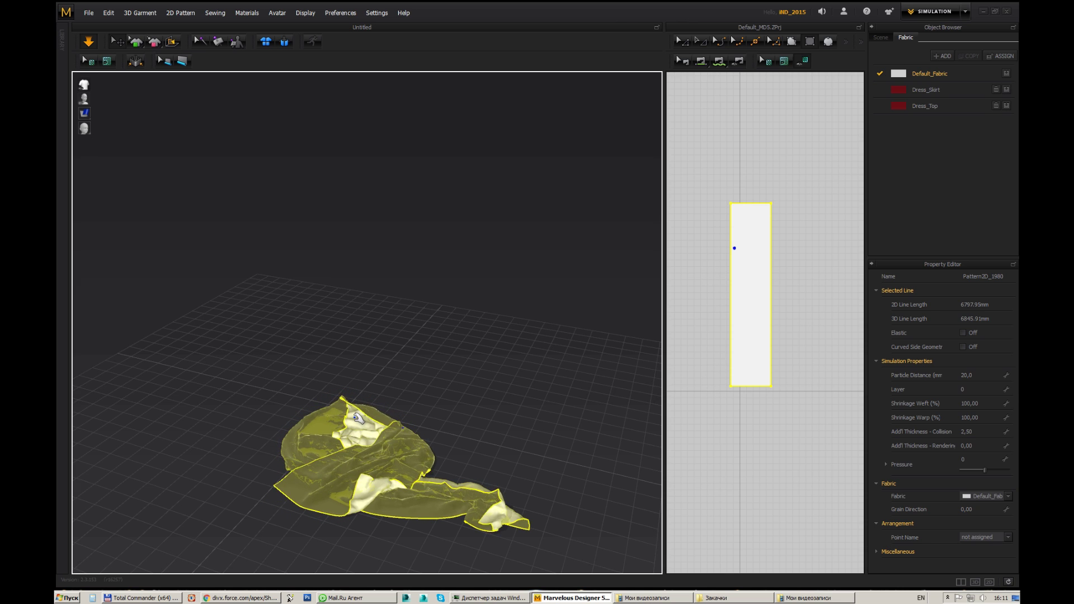
Raise the loop and pin two points of the cloth in mid-air to hold the loop open.
key("Escape")
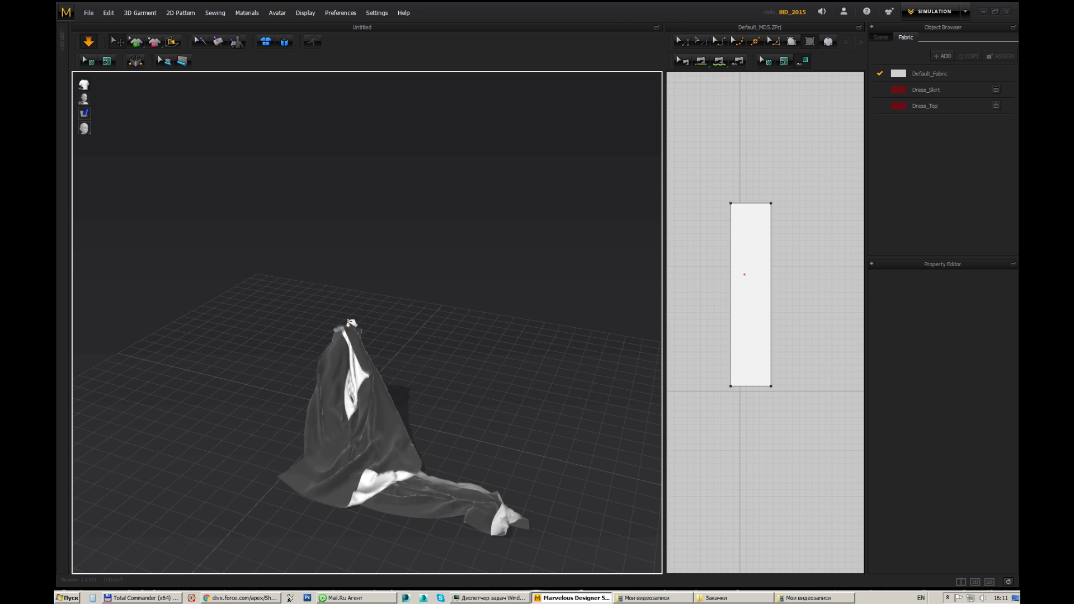
left_click(369, 390)
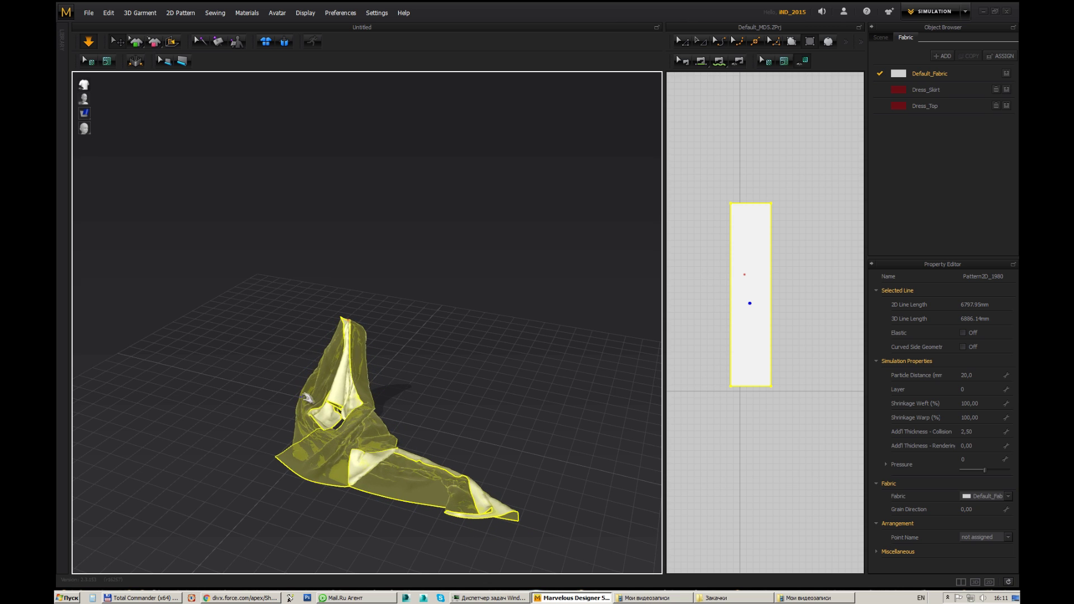
left_click(309, 394)
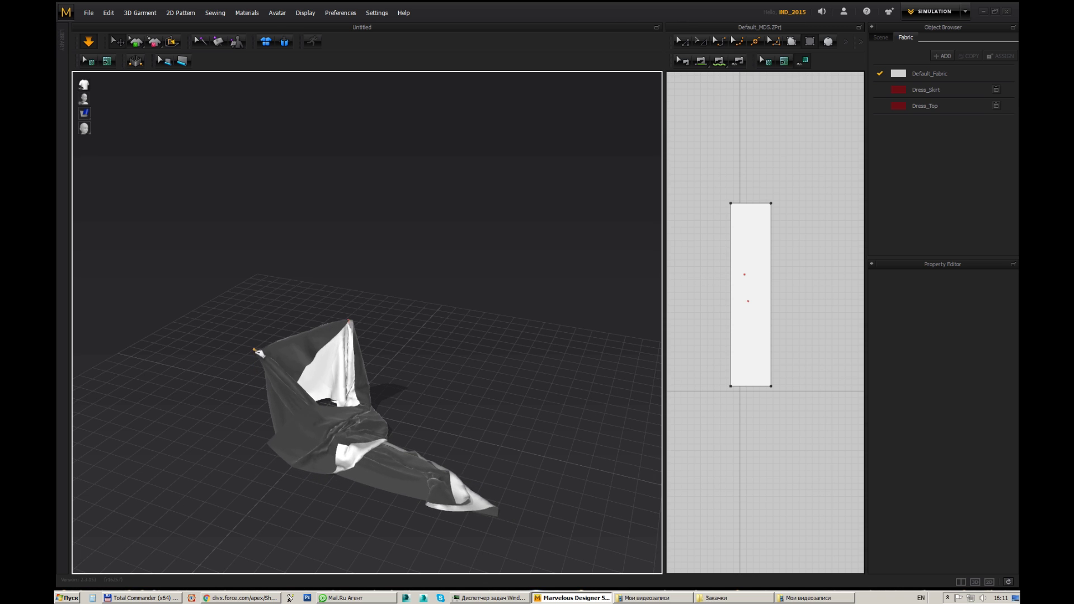
Carry the strip's free end around the raised cloth and pass it through the pinned loop.
left_click(456, 484)
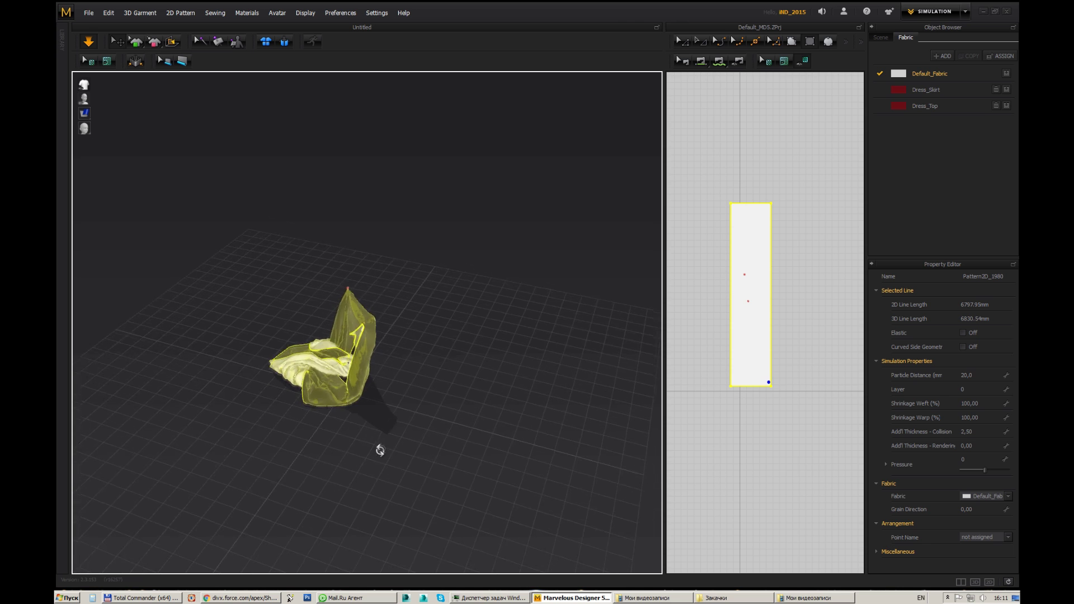
scroll(344, 364, "up", 3)
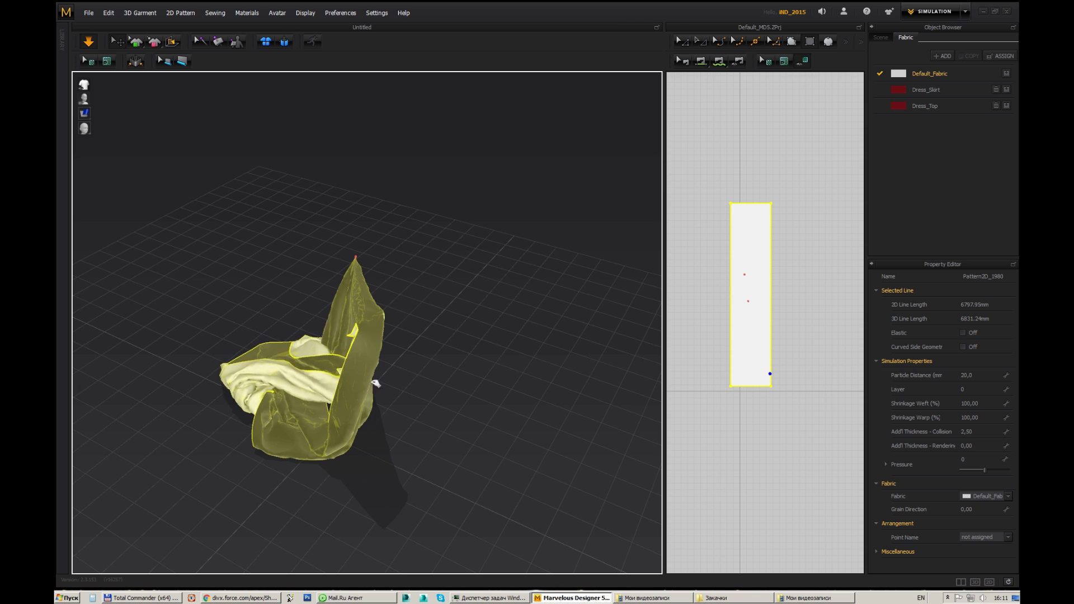
right_click_drag(397, 417, 358, 396)
left_click_drag(394, 561, 559, 557)
right_click_drag(395, 523, 501, 547)
Pull the strip's other end outward, pin it to the floor and release the pin at the top of the loop.
left_click_drag(180, 468, 149, 472)
key("w")
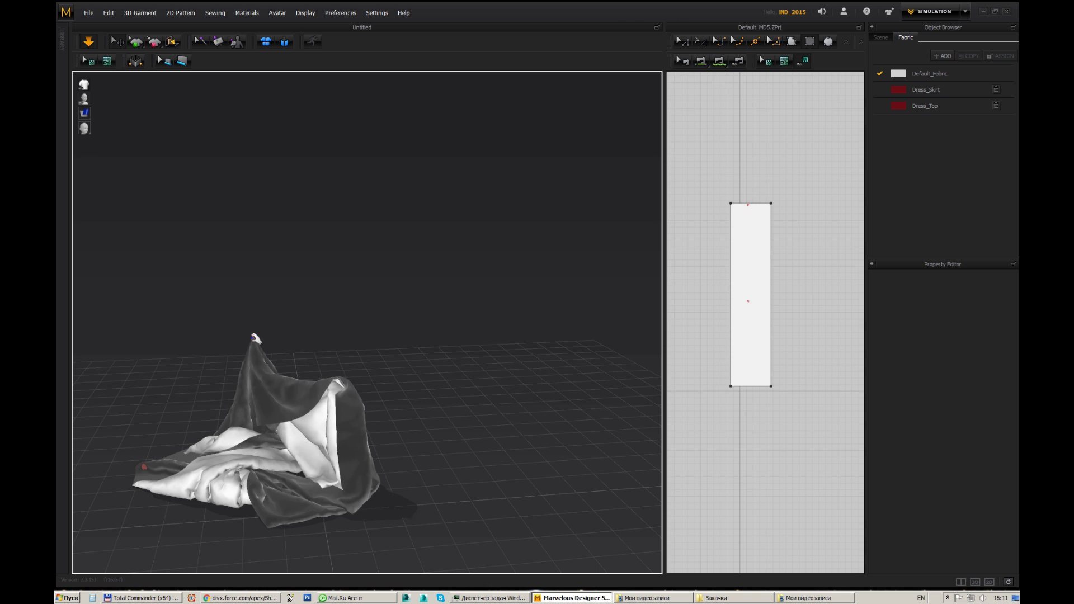
right_click_drag(392, 473, 286, 473)
Release the remaining loop pin and pull the free end away from the pinned end to tighten the knot.
left_click_drag(397, 474, 302, 439)
left_click_drag(456, 462, 352, 456)
left_click_drag(392, 462, 761, 484)
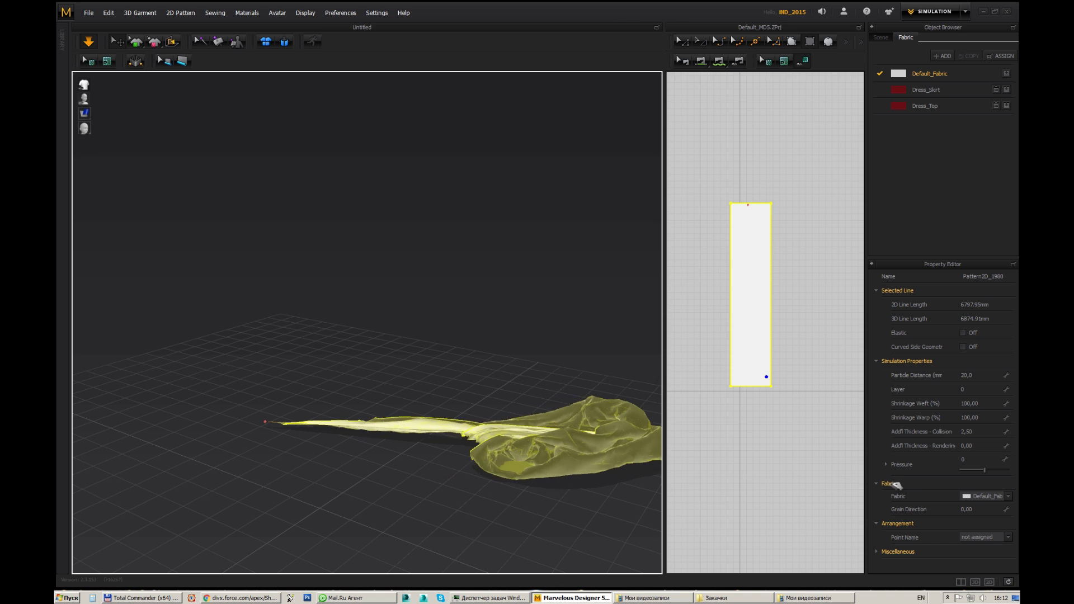
left_click_drag(856, 471, 696, 442)
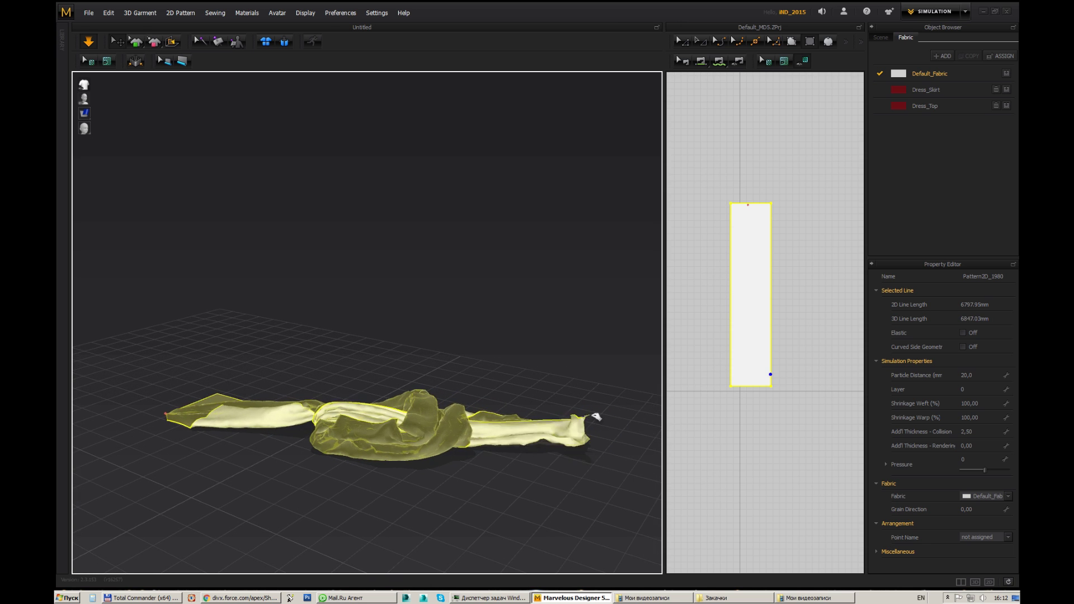
Lift the loose tail of the knotted strip high above the floor and let it drop.
left_click_drag(531, 423, 644, 131)
left_click_drag(518, 276, 533, 223)
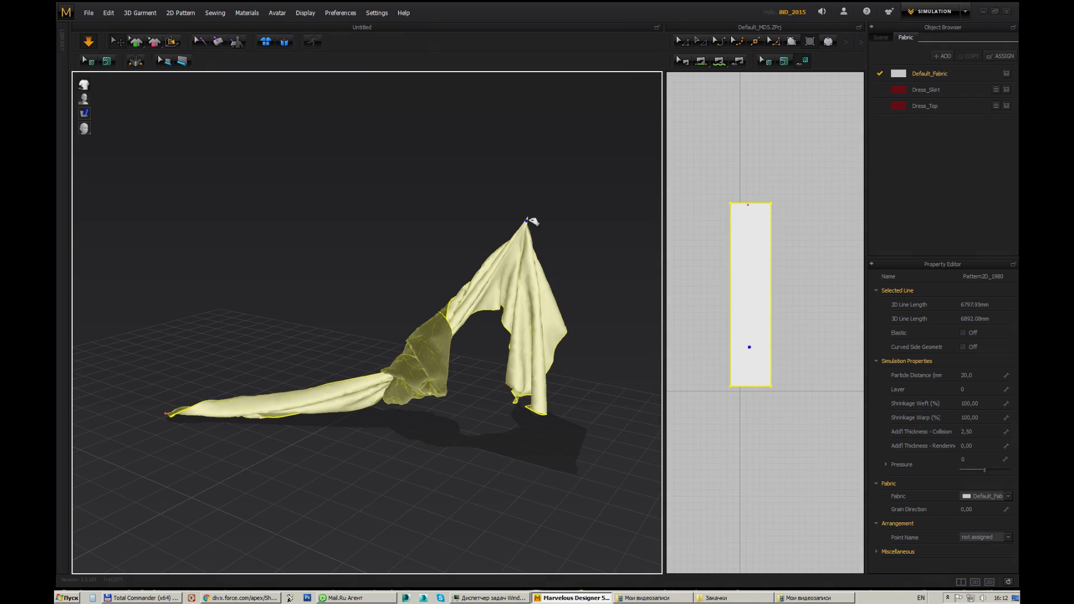
left_click_drag(529, 221, 529, 222)
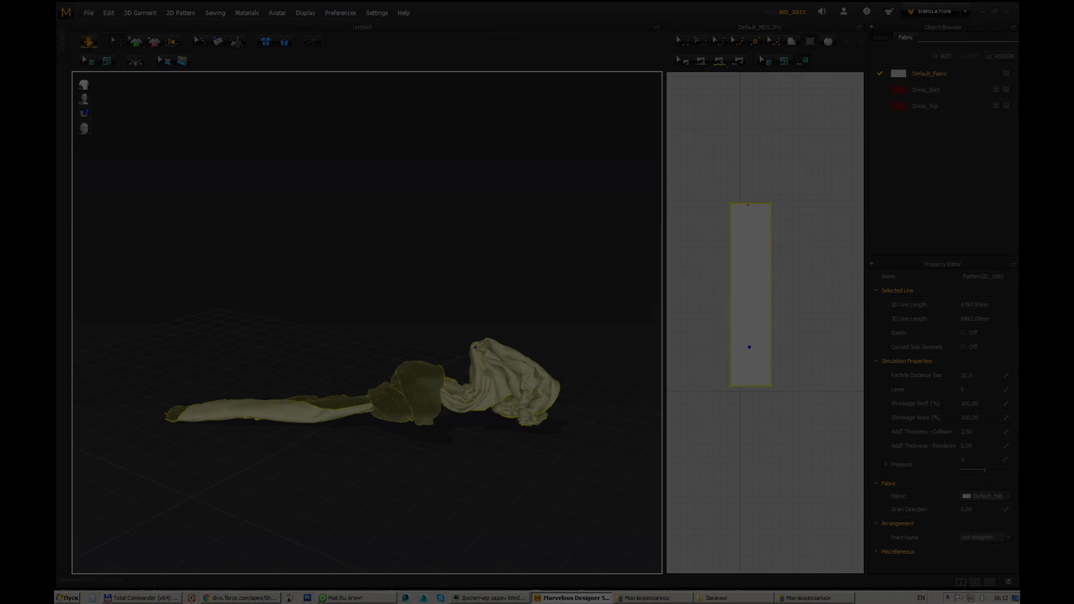